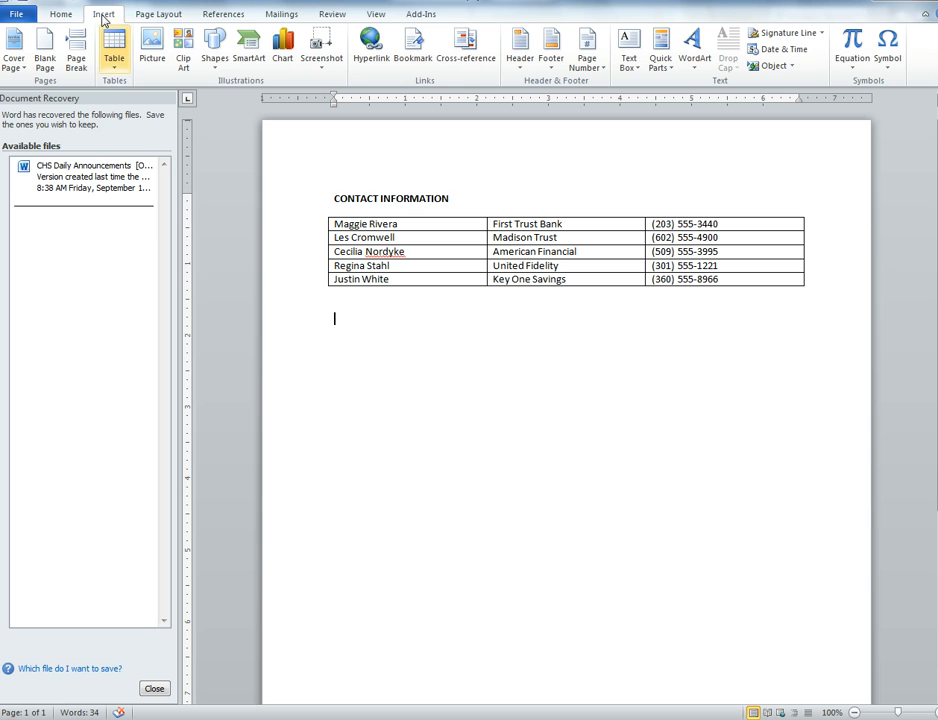
# - Insert a table with 5 columns and 3 rows below the contact table, using AutoFit to window
pyautogui.click(115, 62)
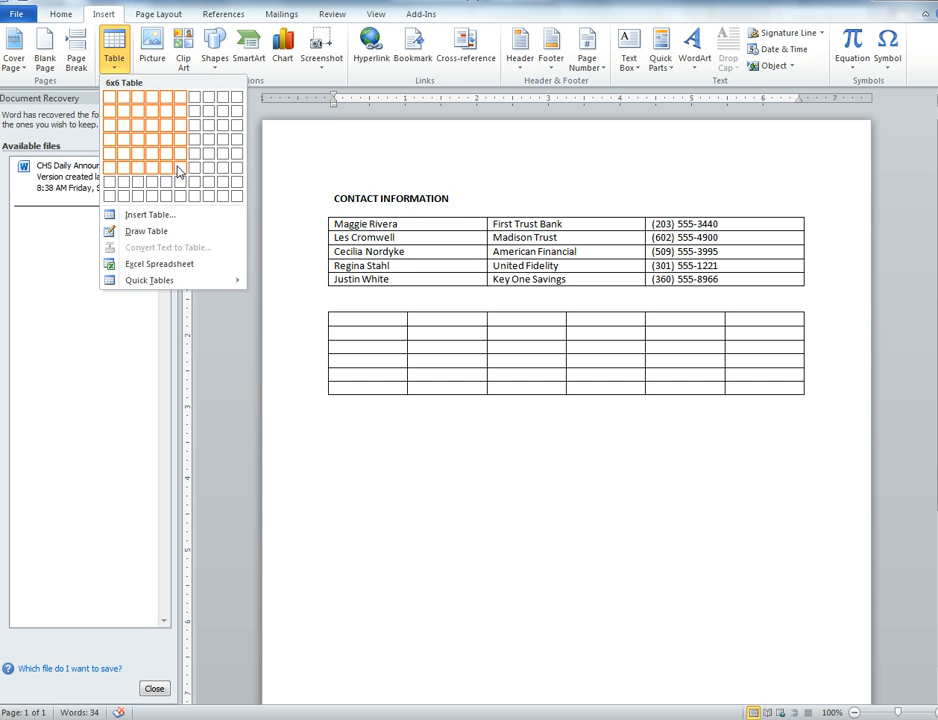
pyautogui.click(150, 215)
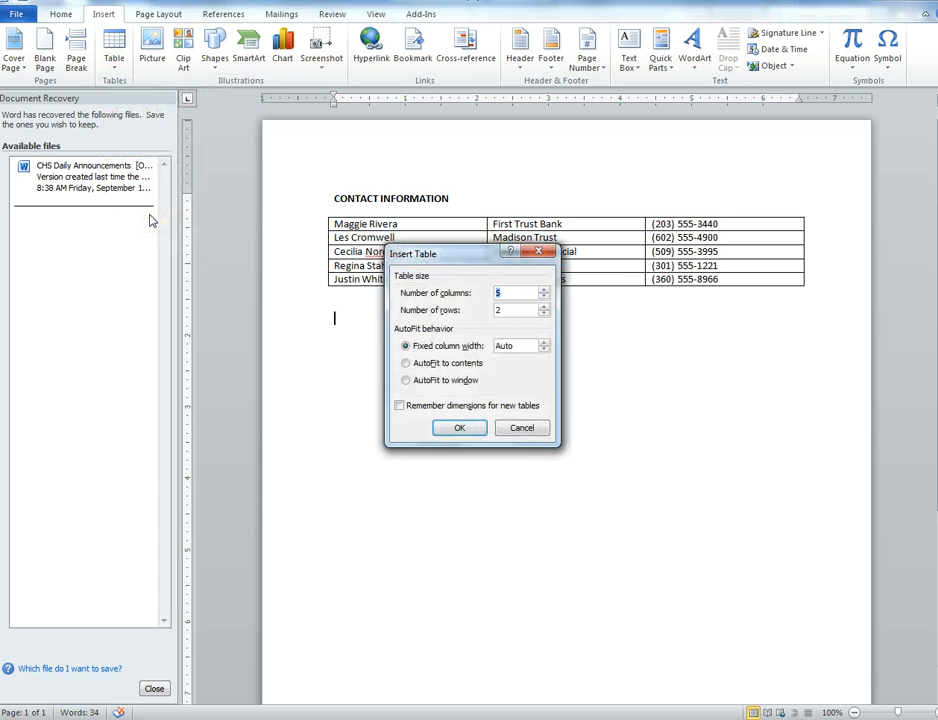
pyautogui.moveTo(455, 263); pyautogui.dragTo(500, 297)
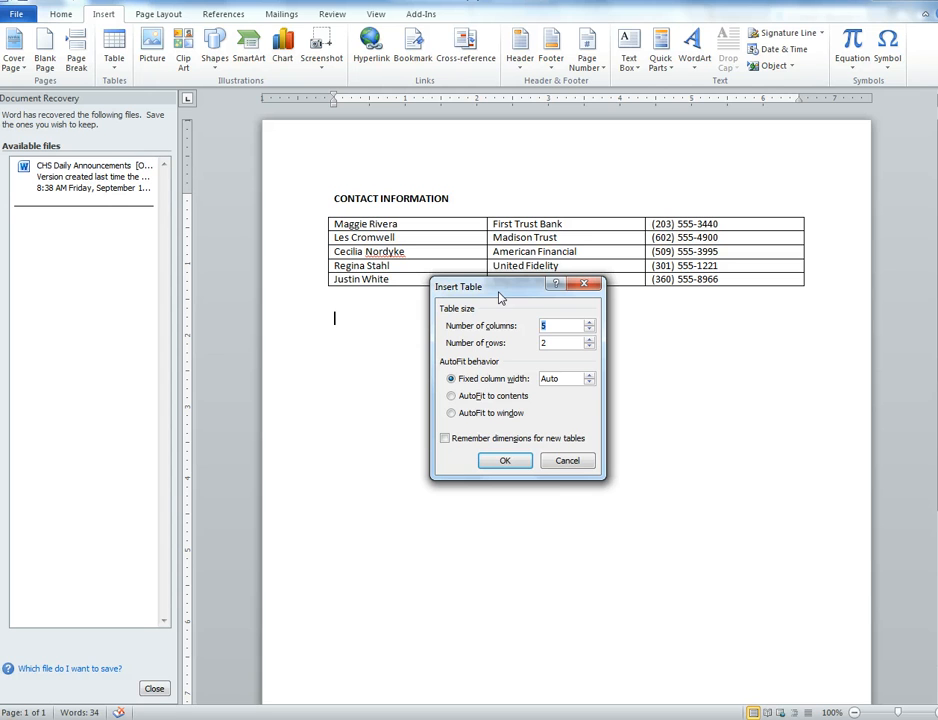
pyautogui.write('5')
pyautogui.press('Tab')
pyautogui.write('3')
pyautogui.click(451, 413)
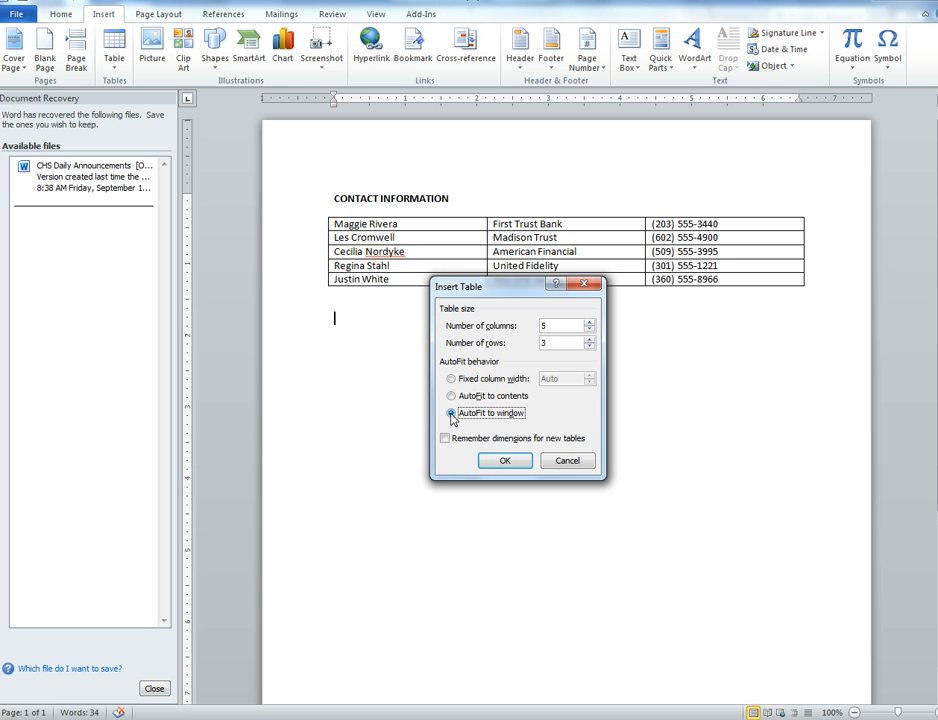
pyautogui.click(503, 462)
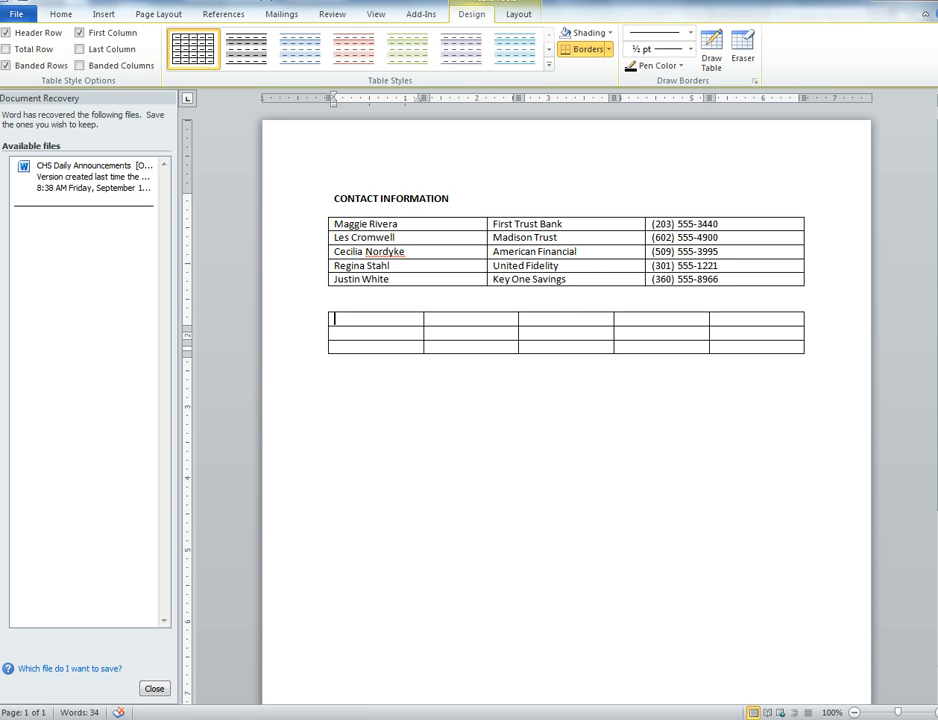
# - Show the formatting marks and enter "My name" in the first cell of the new table
pyautogui.click(68, 19)
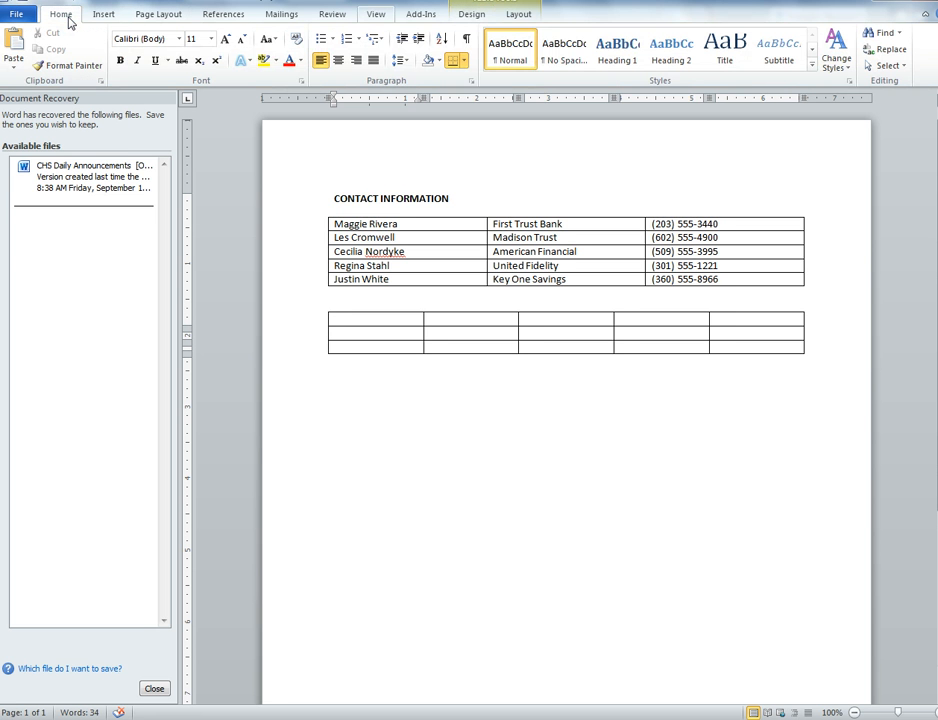
pyautogui.click(466, 39)
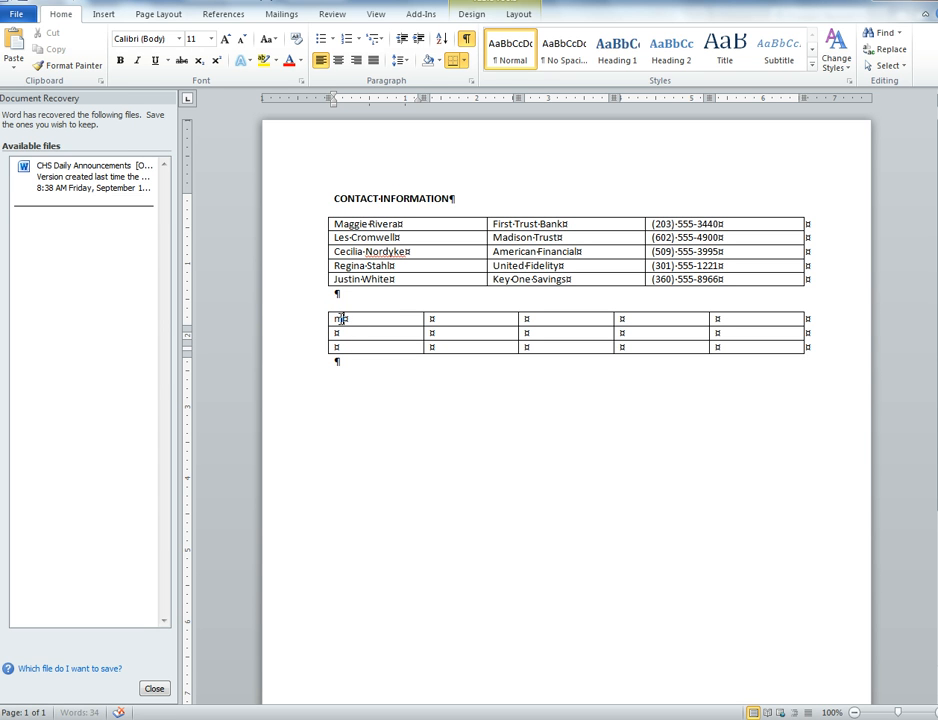
pyautogui.write('My name')
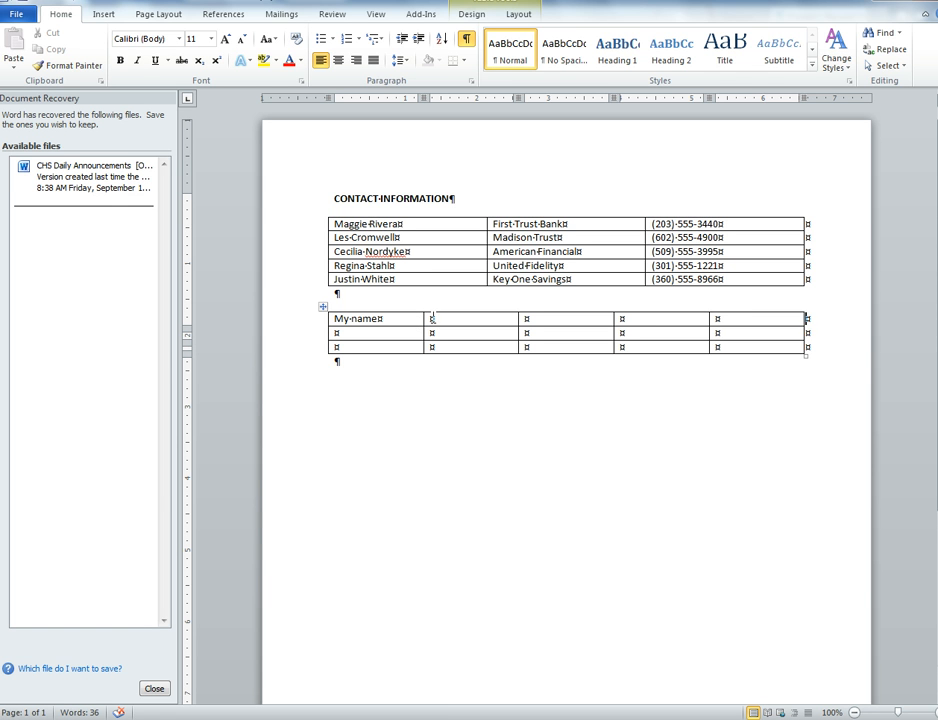
pyautogui.click(430, 319)
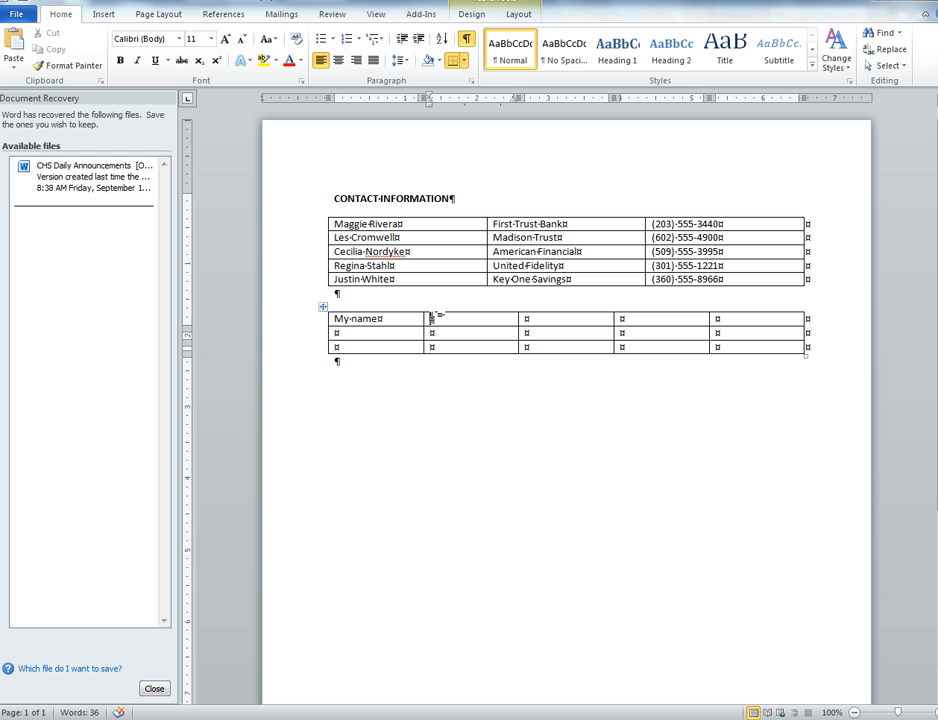
pyautogui.click(621, 320)
pyautogui.click(310, 484)
pyautogui.moveTo(330, 340)
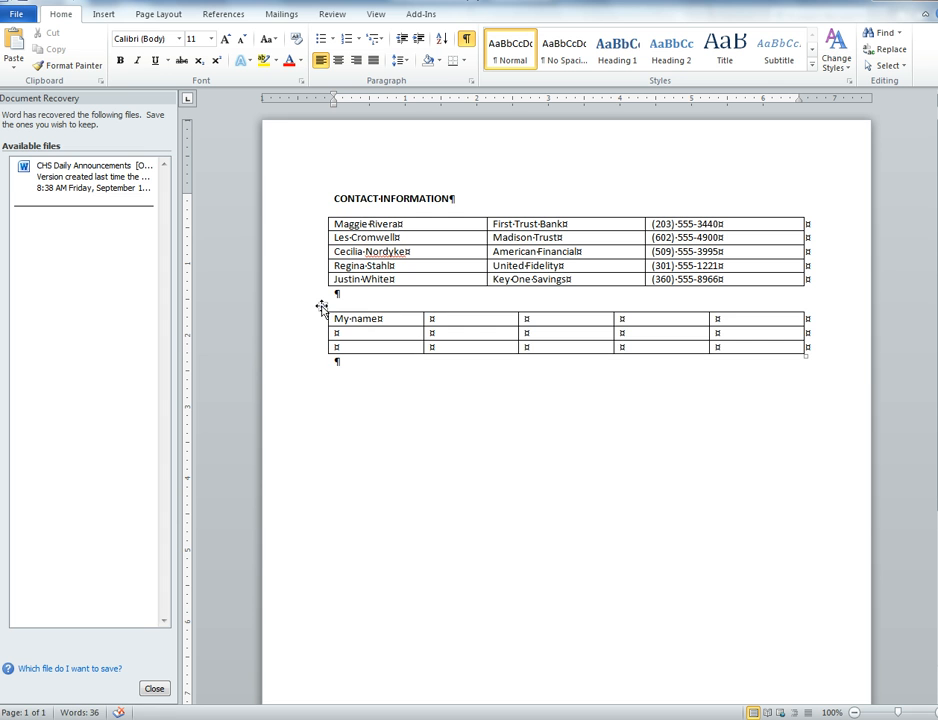
# - Select the whole lower table and stretch it downward to make its rows taller
pyautogui.click(321, 307)
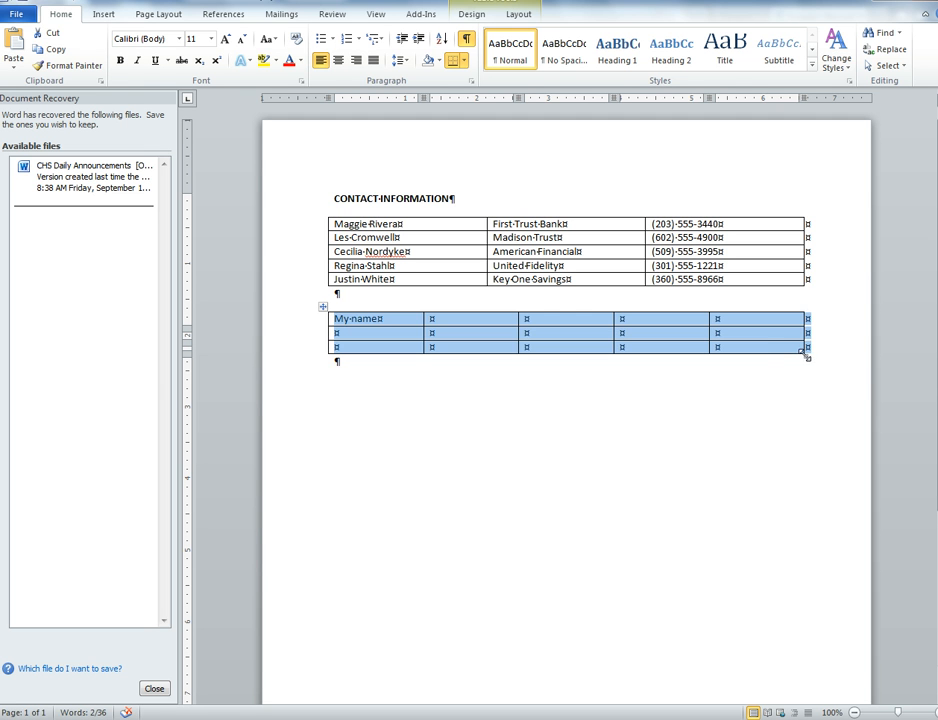
pyautogui.moveTo(806, 354); pyautogui.dragTo(808, 447)
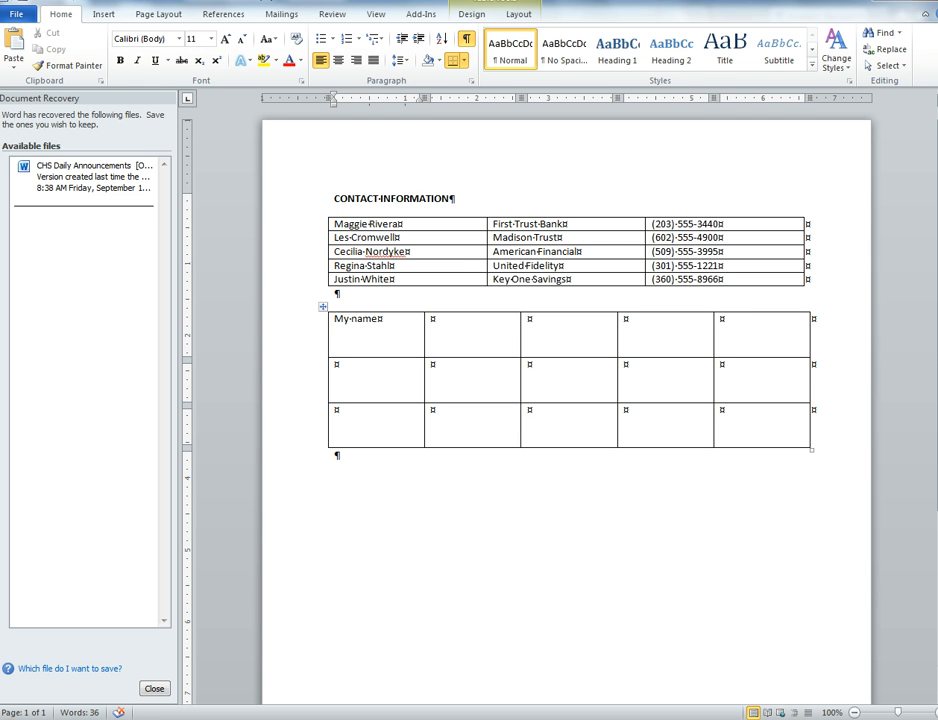
pyautogui.click(764, 427)
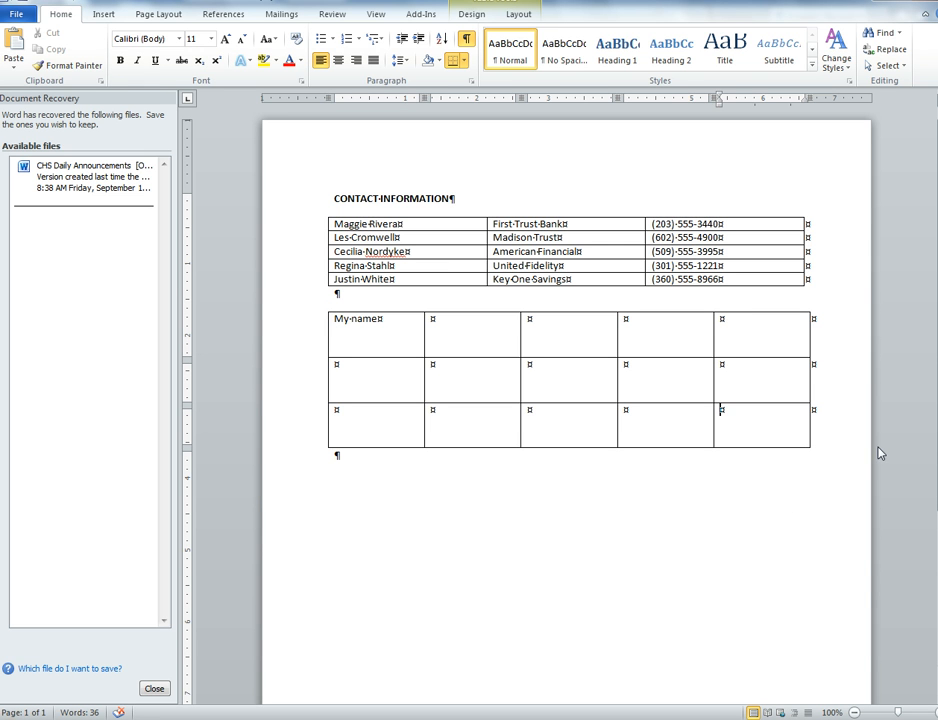
# - Add an empty row at the end of the contact table, undo it once and redo it
pyautogui.click(757, 281)
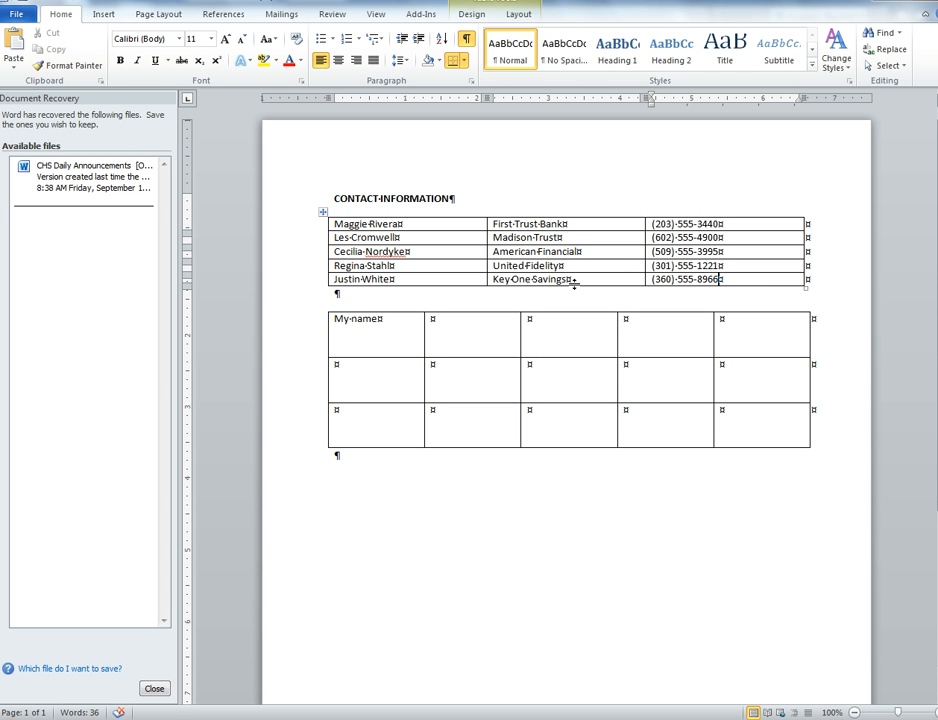
pyautogui.press('Tab')
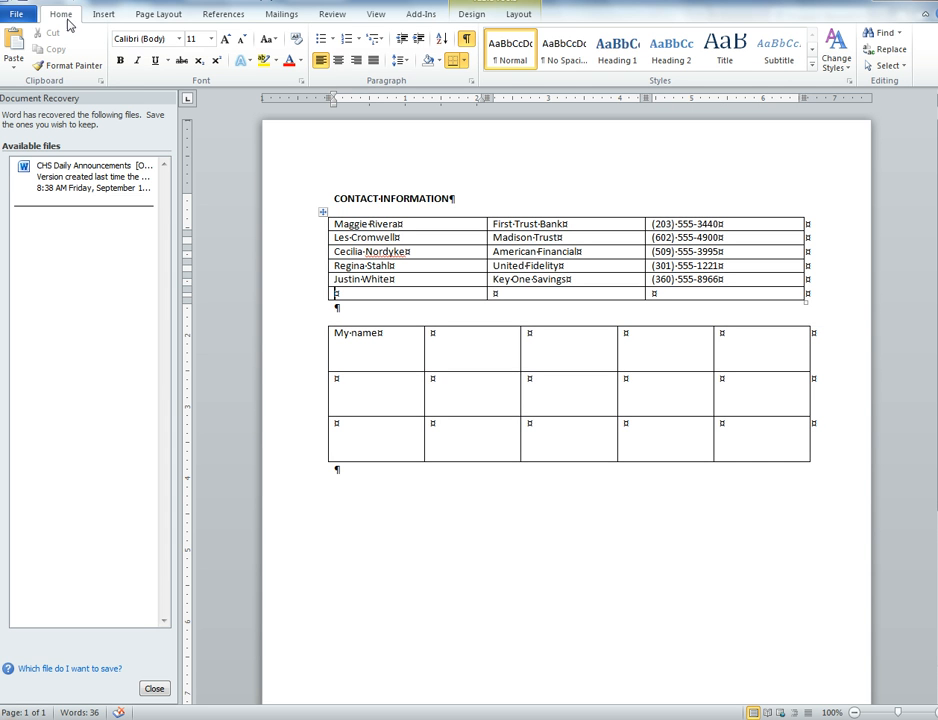
pyautogui.hotkey('ctrl', 'z')
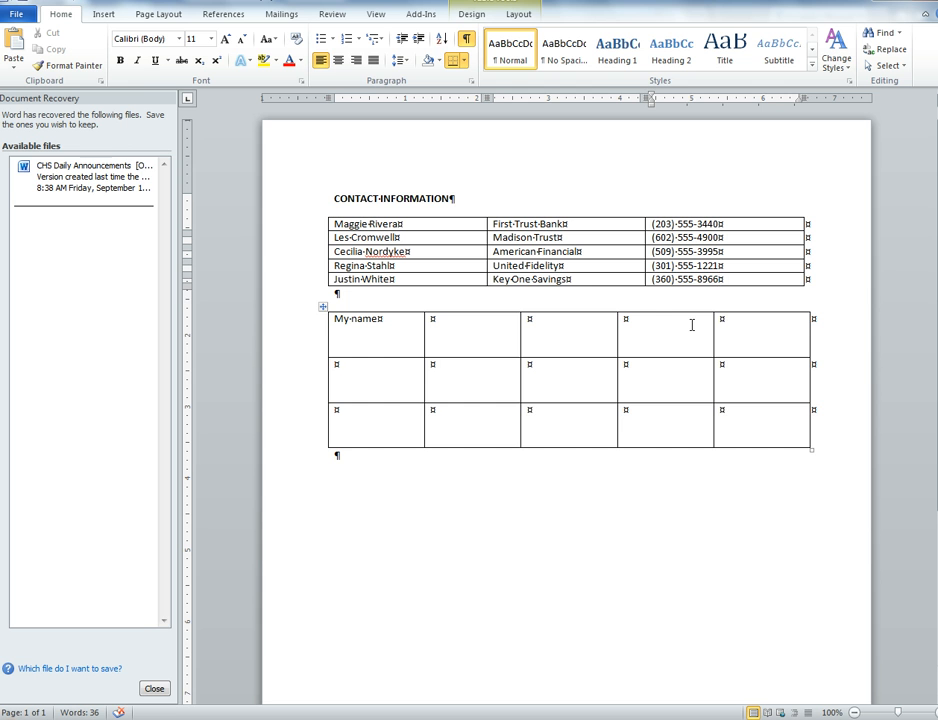
pyautogui.hotkey('ctrl', 'y')
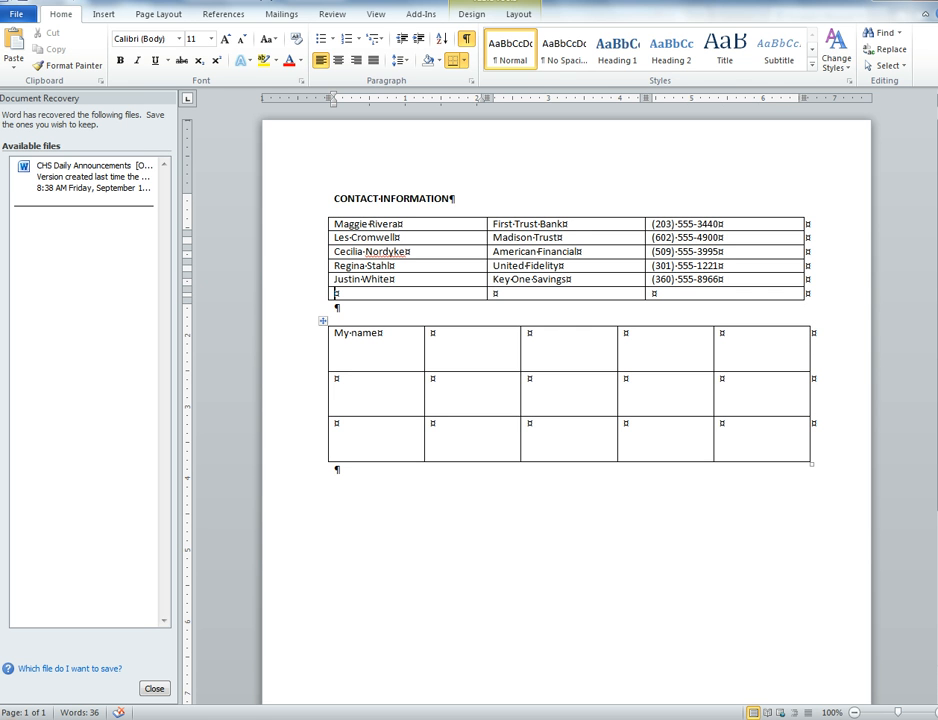
pyautogui.hotkey('ctrl', 'y')
# - Clear the contents of the lower table and delete the entire table
pyautogui.click(379, 354)
pyautogui.click(379, 350)
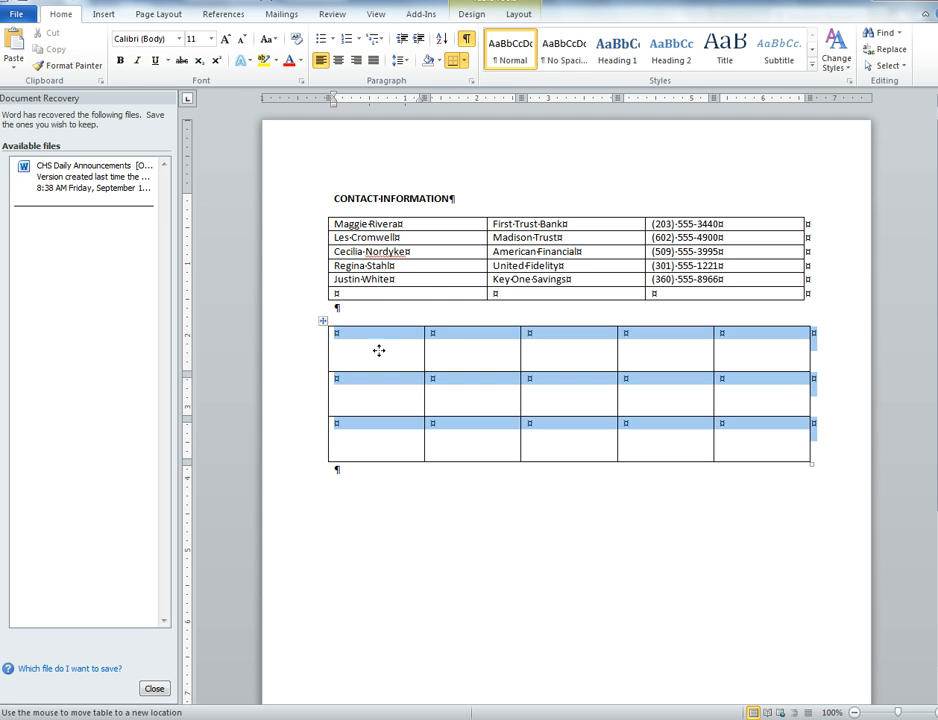
pyautogui.rightClick(325, 325)
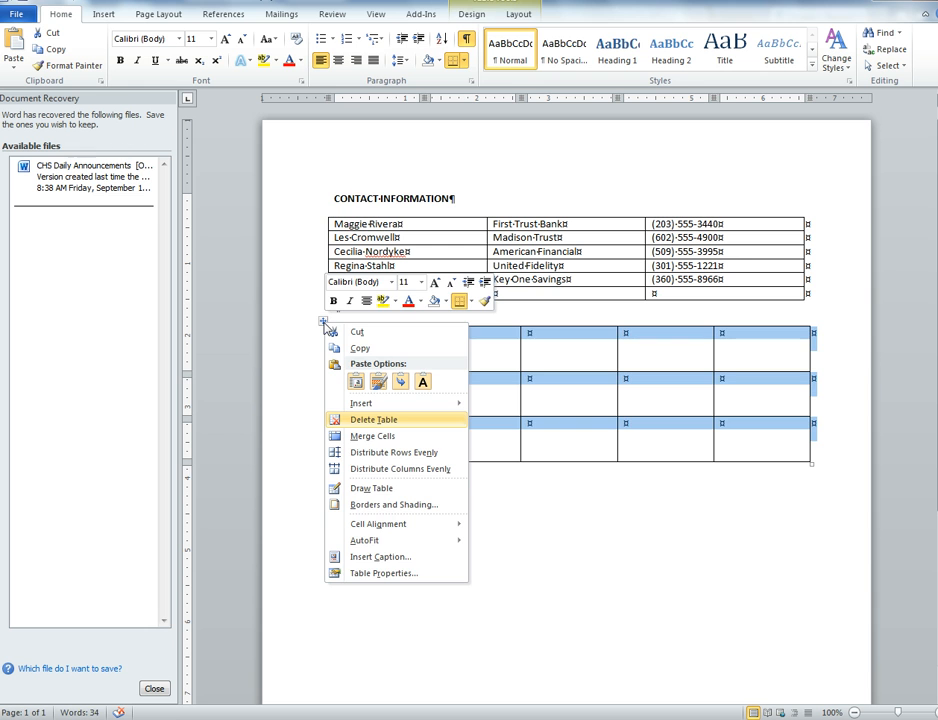
pyautogui.click(352, 419)
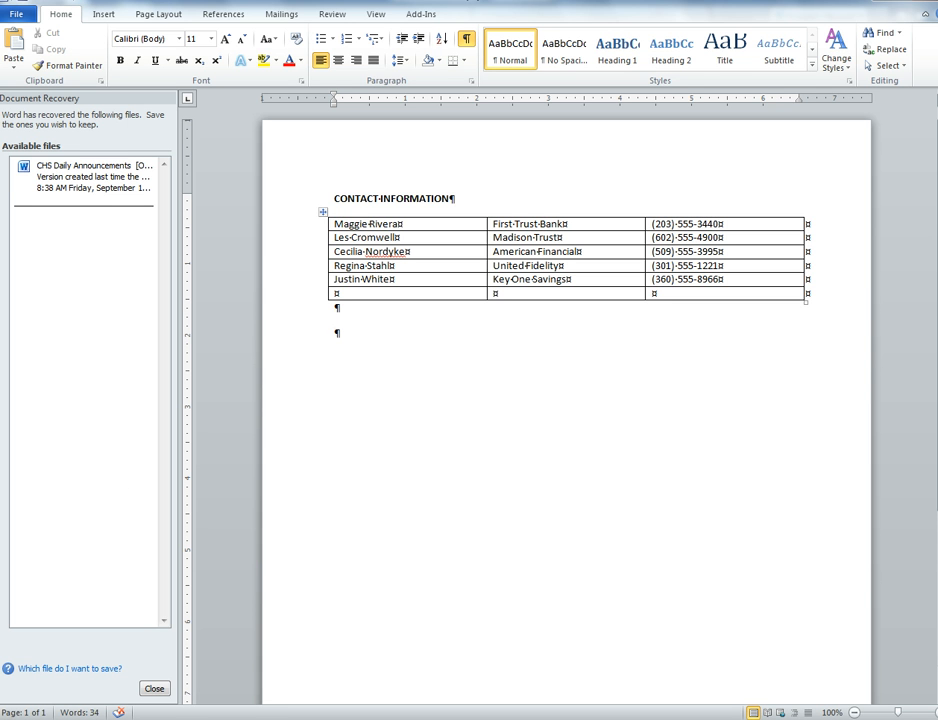
# - Apply the Medium Shading 2 - Accent 5 style to the contact table and turn off its Header Row and First Column options
pyautogui.click(321, 212)
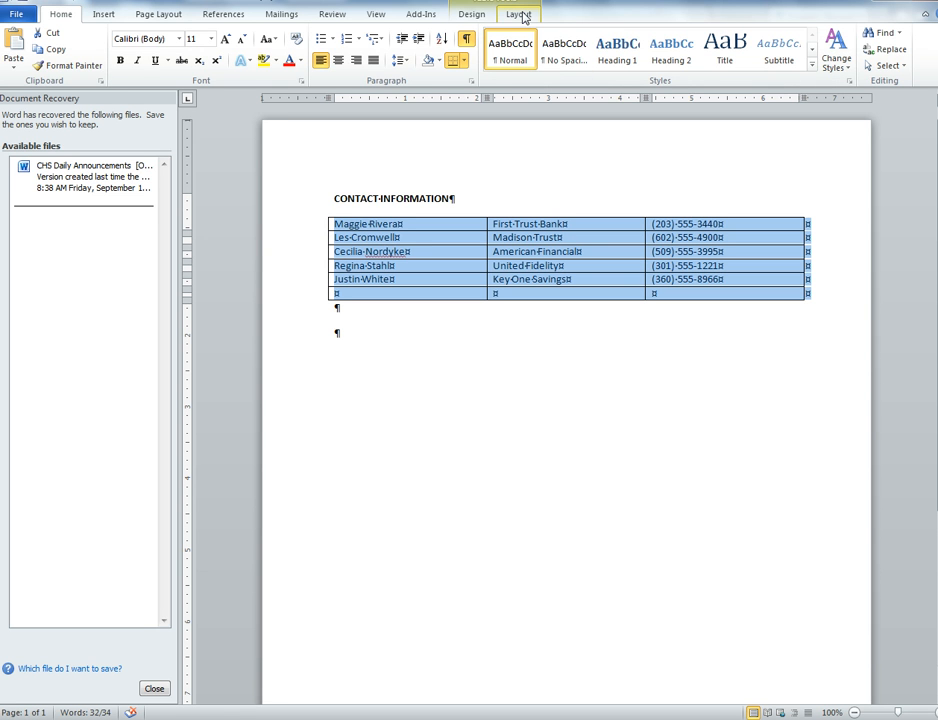
pyautogui.click(477, 18)
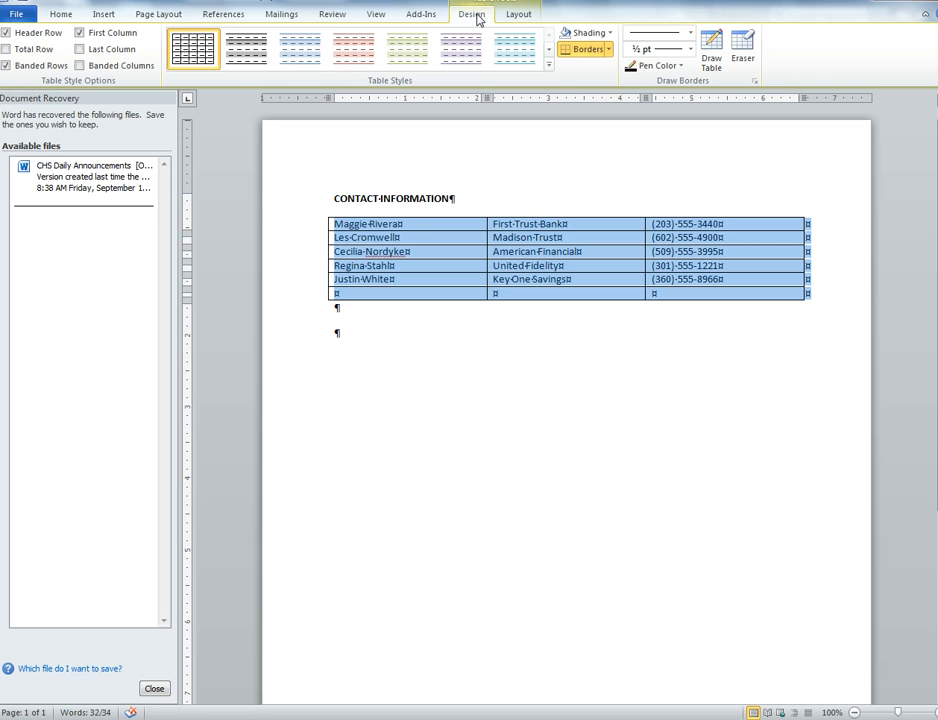
pyautogui.click(549, 65)
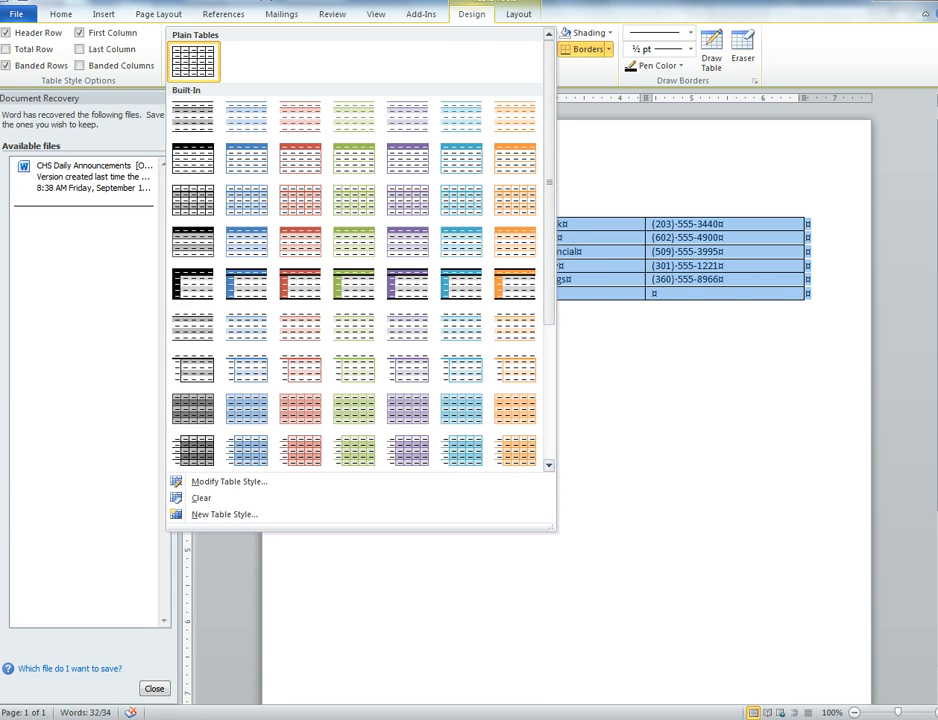
pyautogui.press('Escape')
pyautogui.click(548, 66)
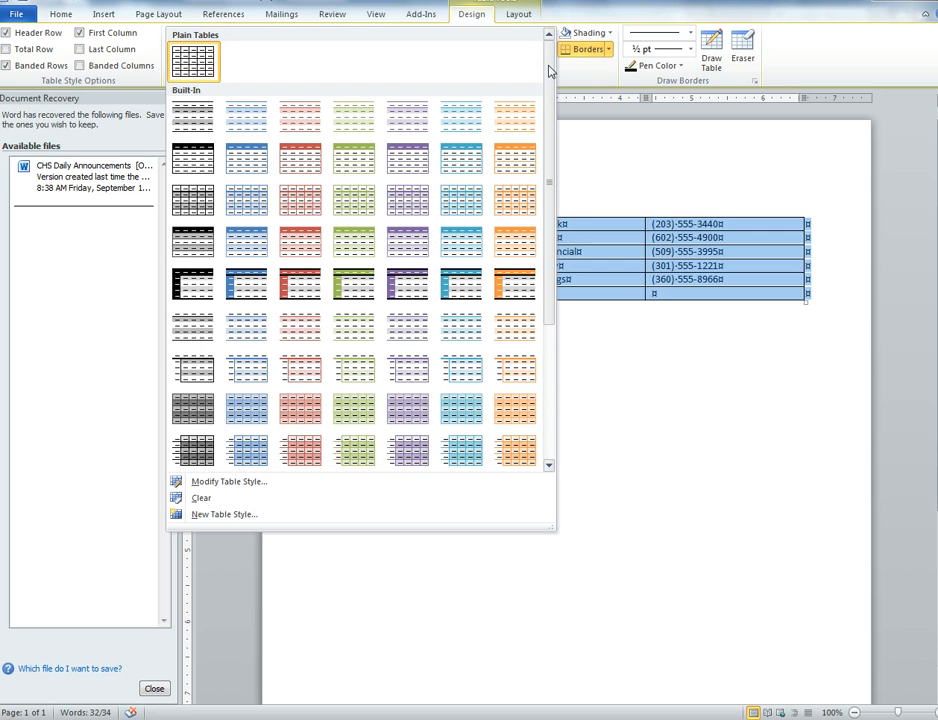
pyautogui.click(458, 289)
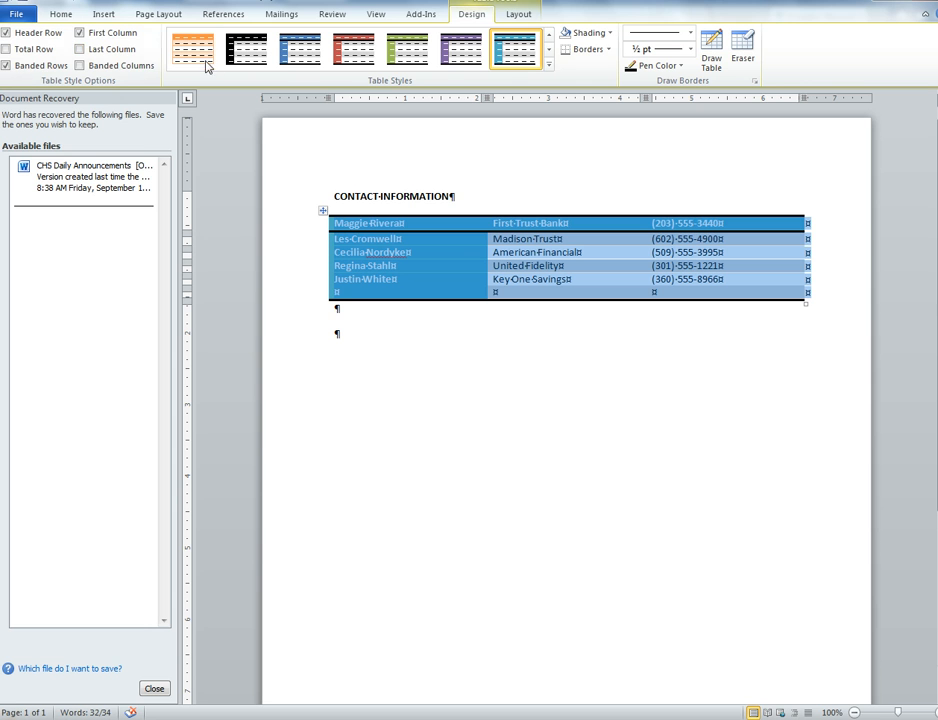
pyautogui.click(7, 33)
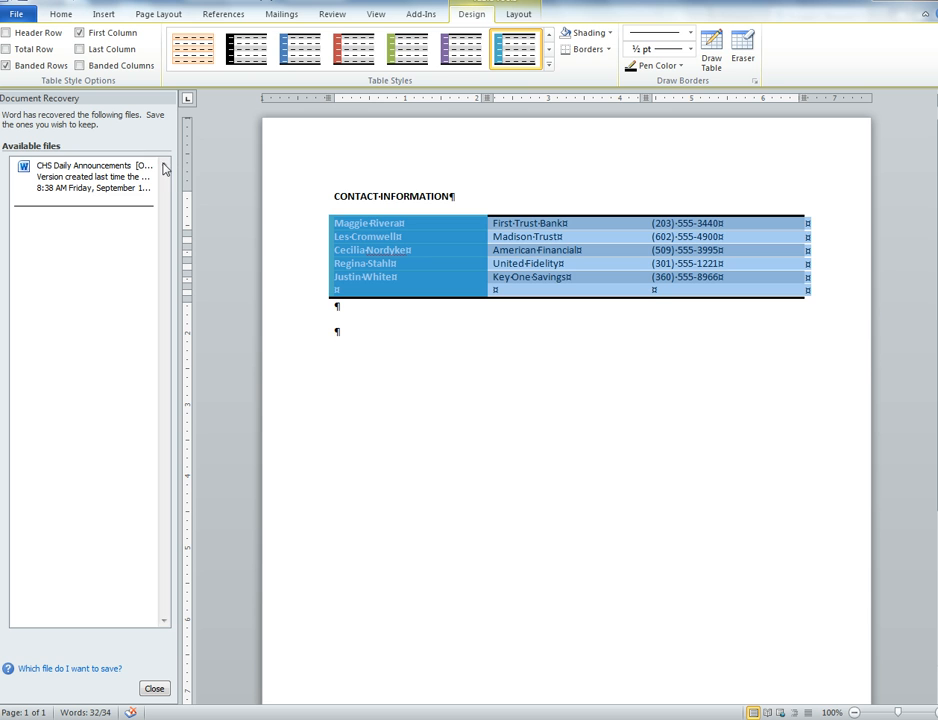
pyautogui.click(78, 34)
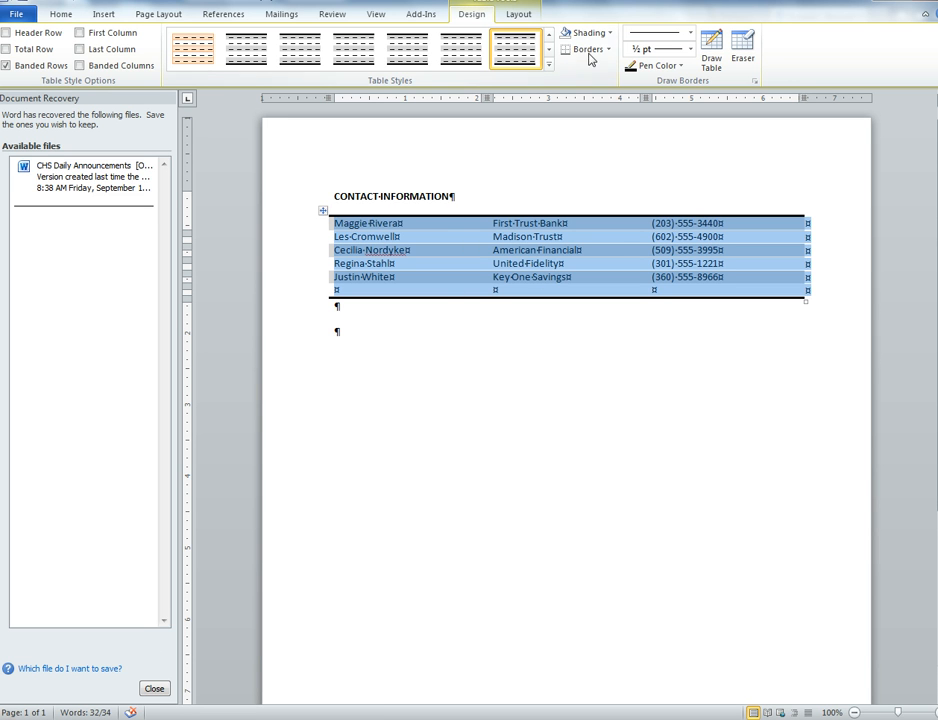
# - Draw a dark red 3 pt thick-and-thin border along the full top edge of the contact table
pyautogui.click(683, 67)
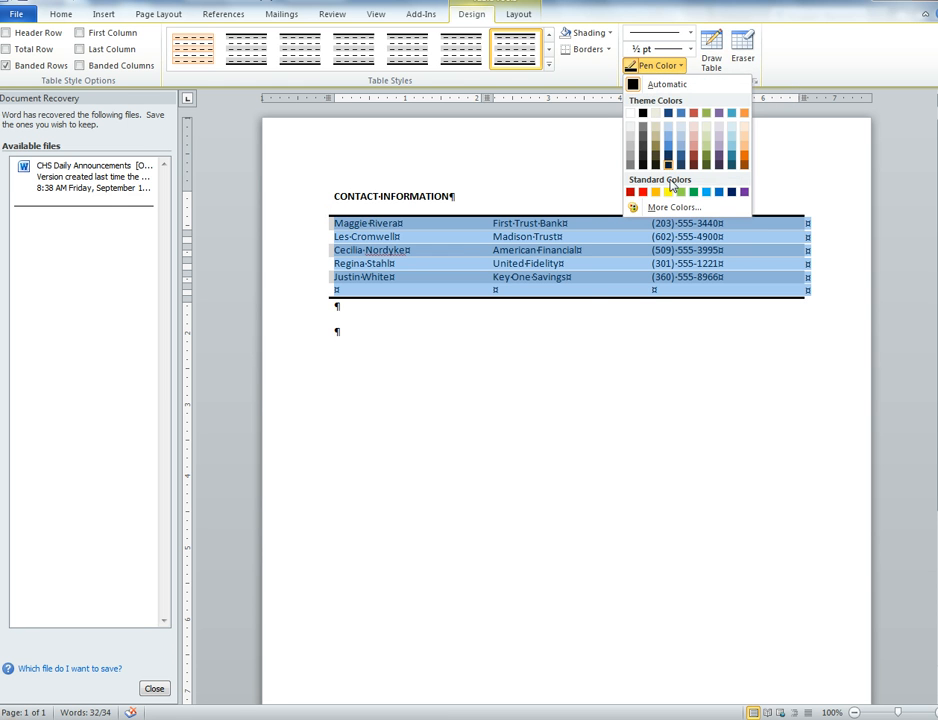
pyautogui.click(631, 191)
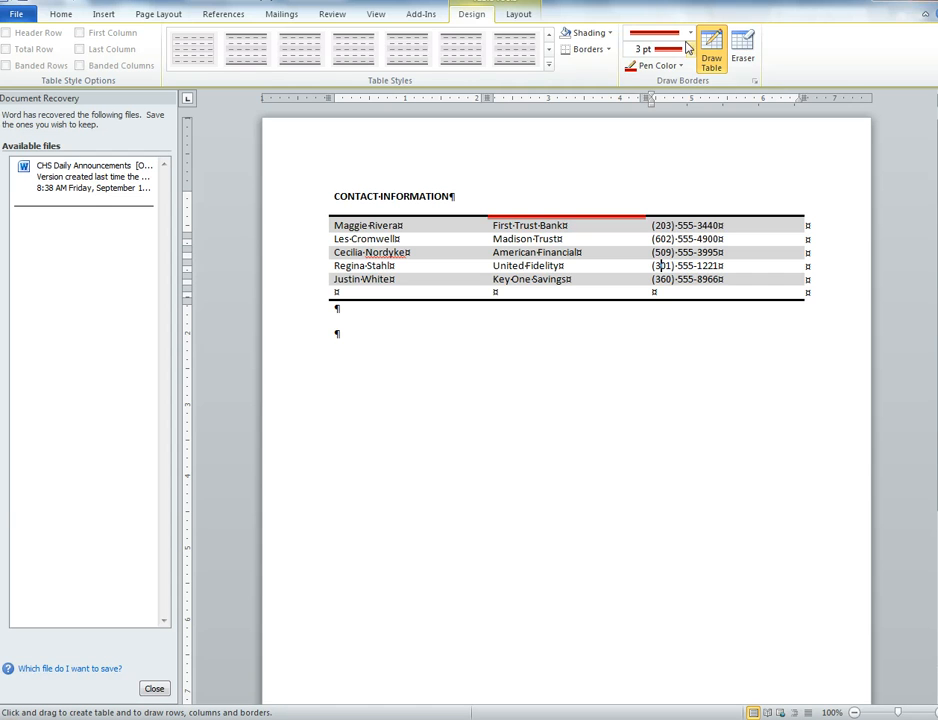
pyautogui.click(688, 37)
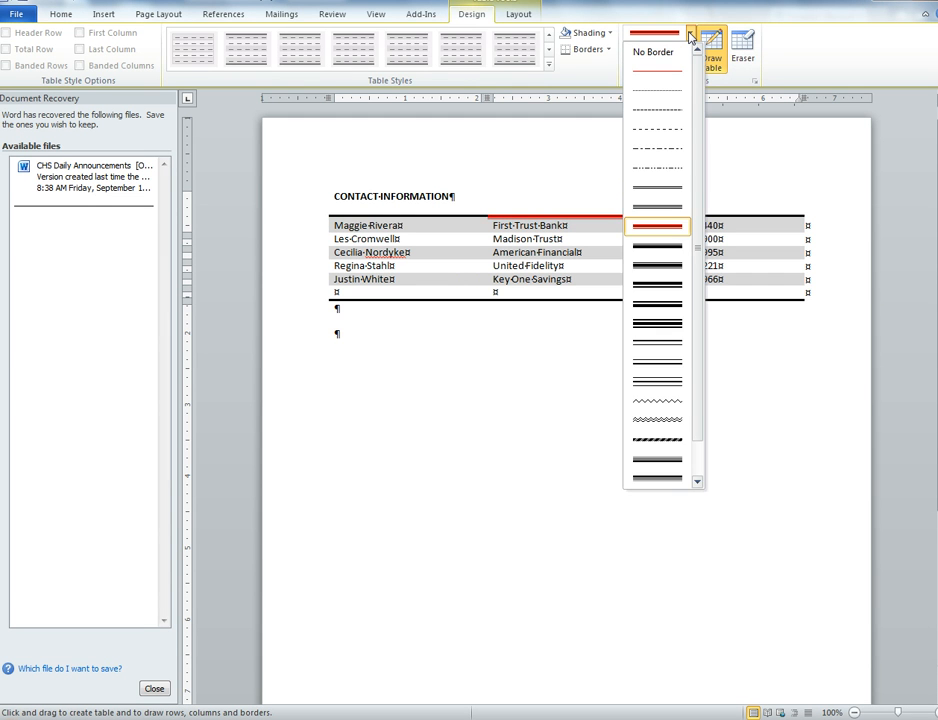
pyautogui.click(663, 220)
pyautogui.click(466, 215)
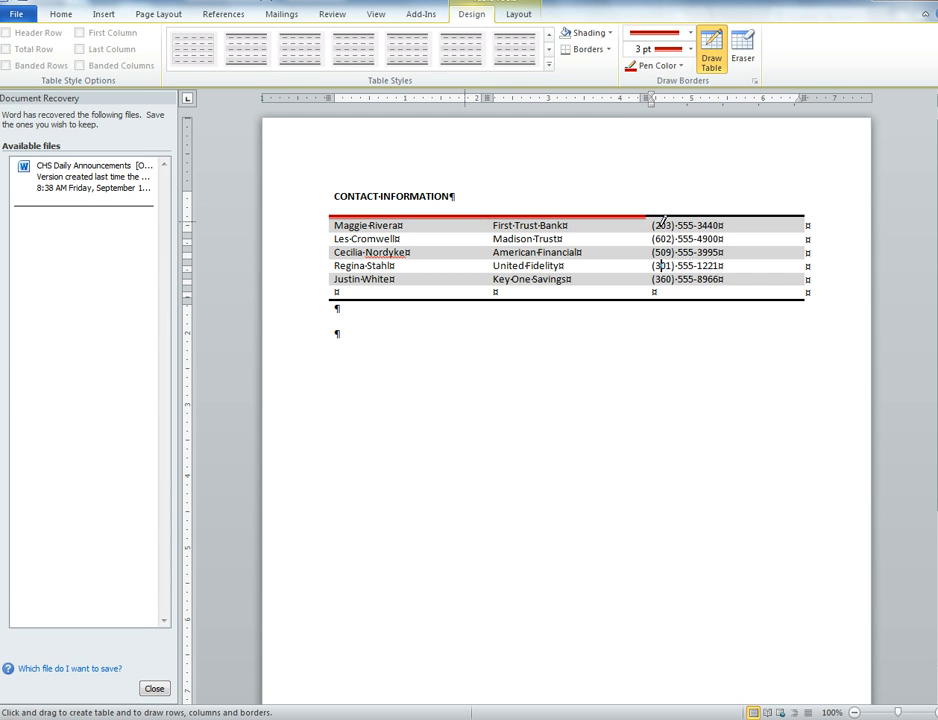
pyautogui.click(690, 215)
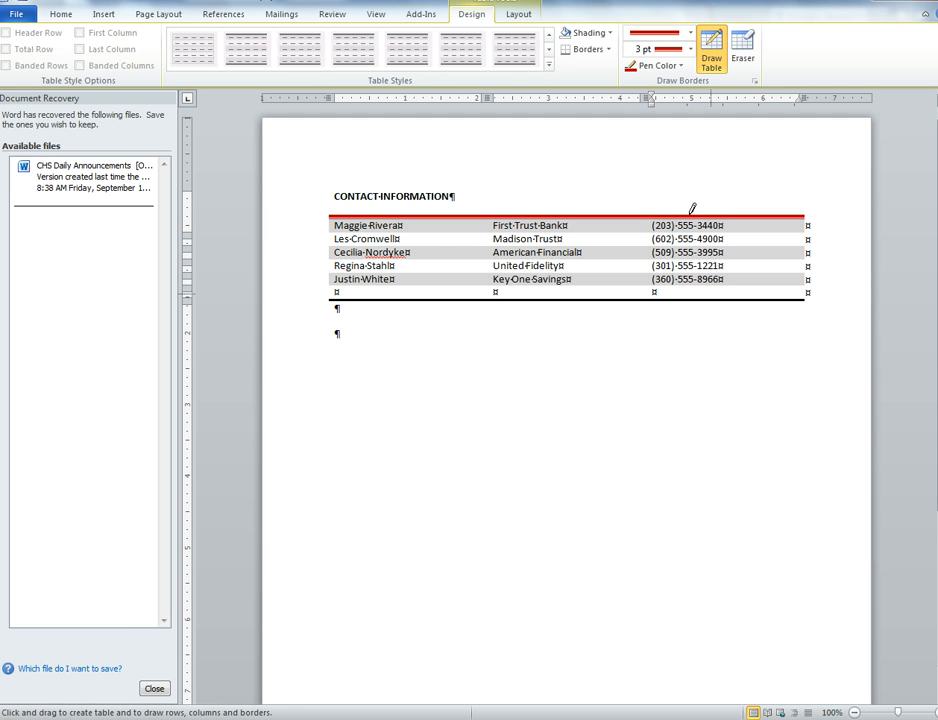
# - Draw the same red 3 pt border along the bottom edge of all three columns
pyautogui.click(711, 300)
pyautogui.click(581, 299)
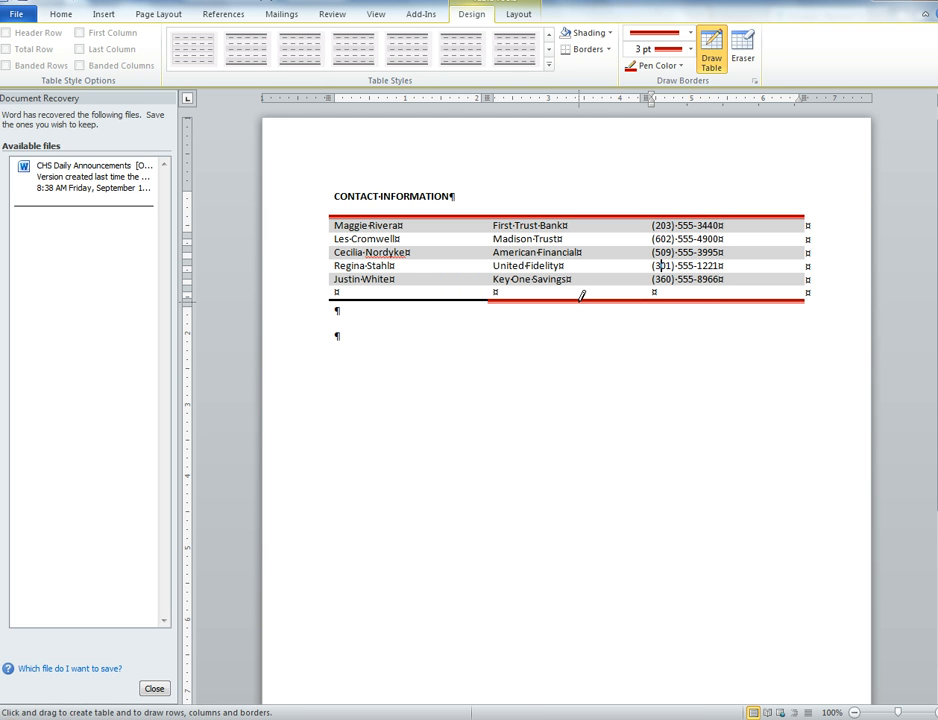
pyautogui.click(435, 299)
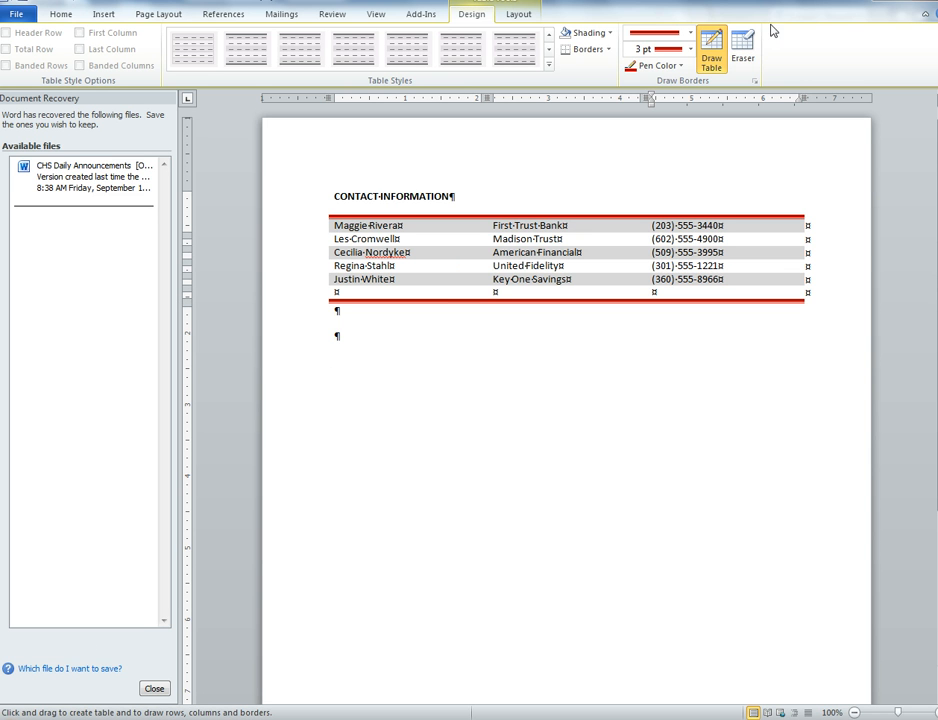
# - Try erasing the top border above the phone number column and undo the erasure
pyautogui.click(742, 45)
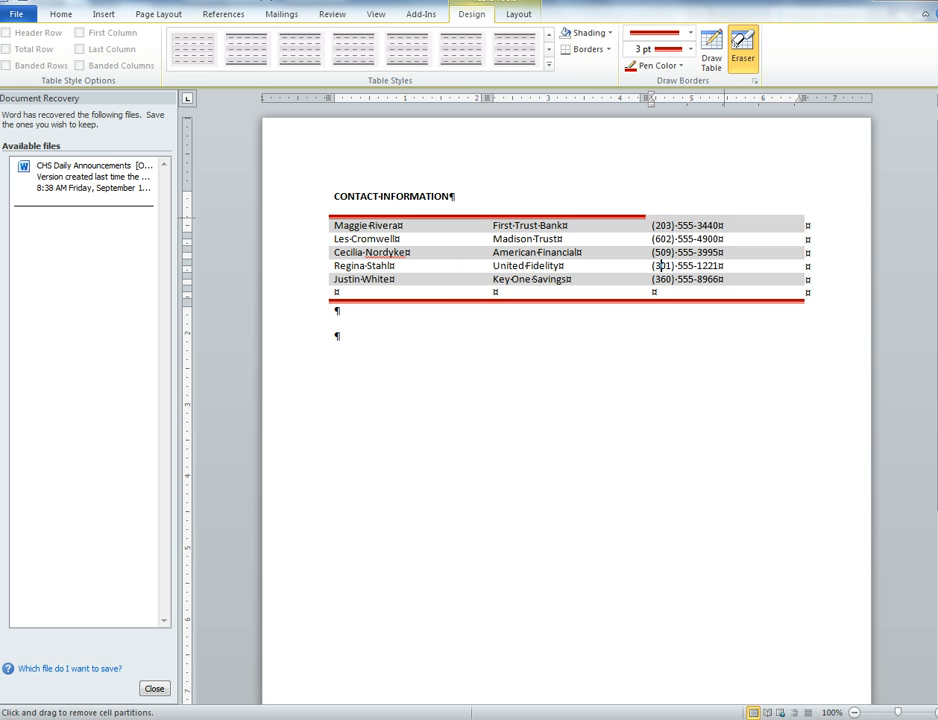
pyautogui.click(722, 217)
pyautogui.hotkey('ctrl', 'z')
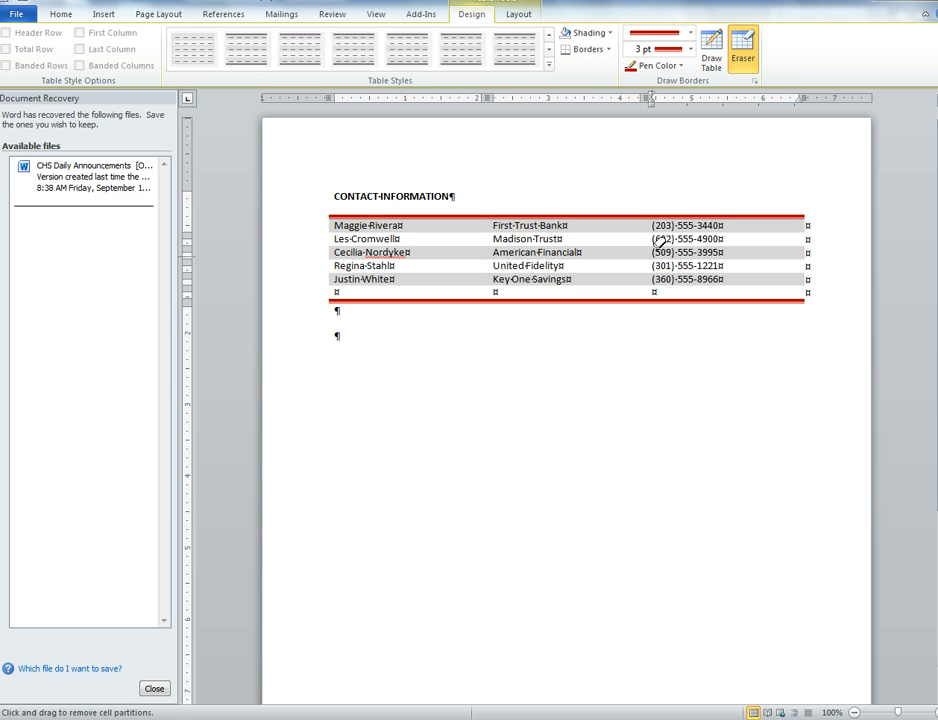
# - Redraw the contact table's bottom border across all three columns with the red line at 1 ½ pt
pyautogui.click(689, 49)
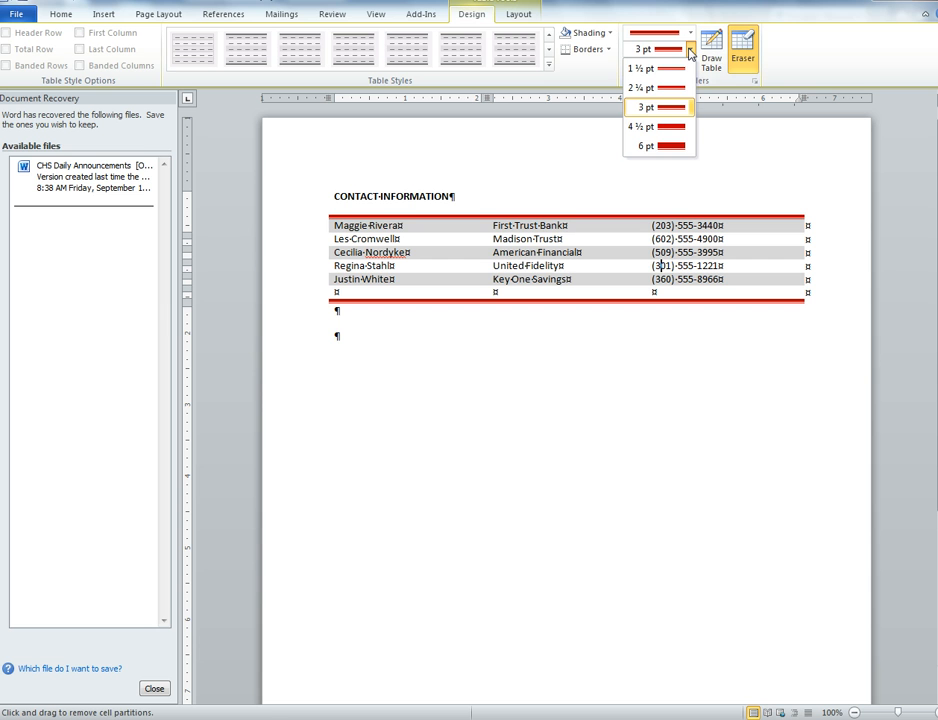
pyautogui.click(668, 68)
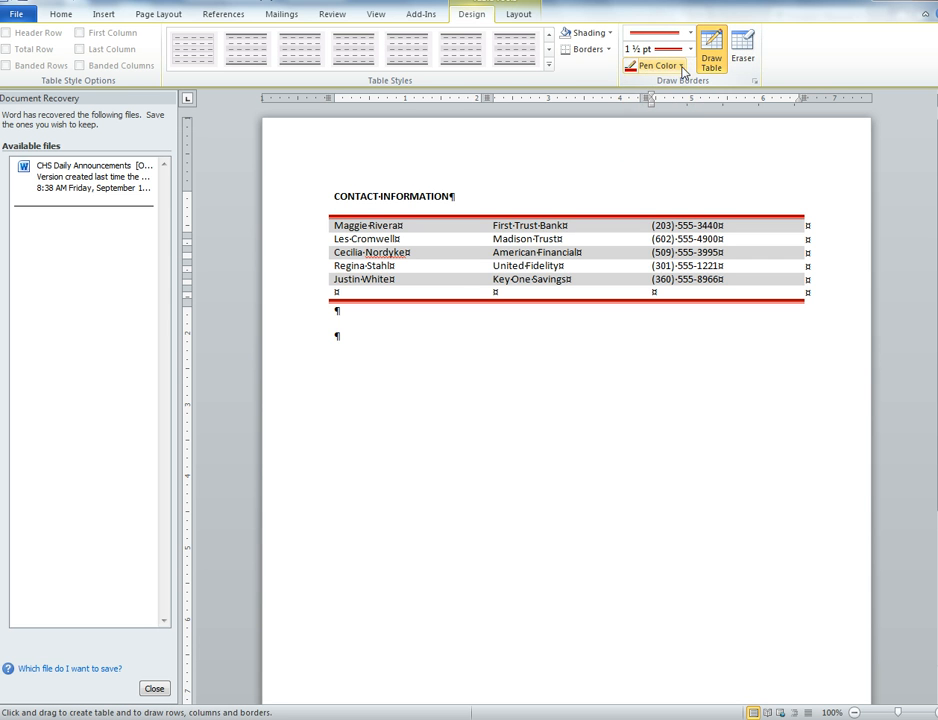
pyautogui.click(451, 300)
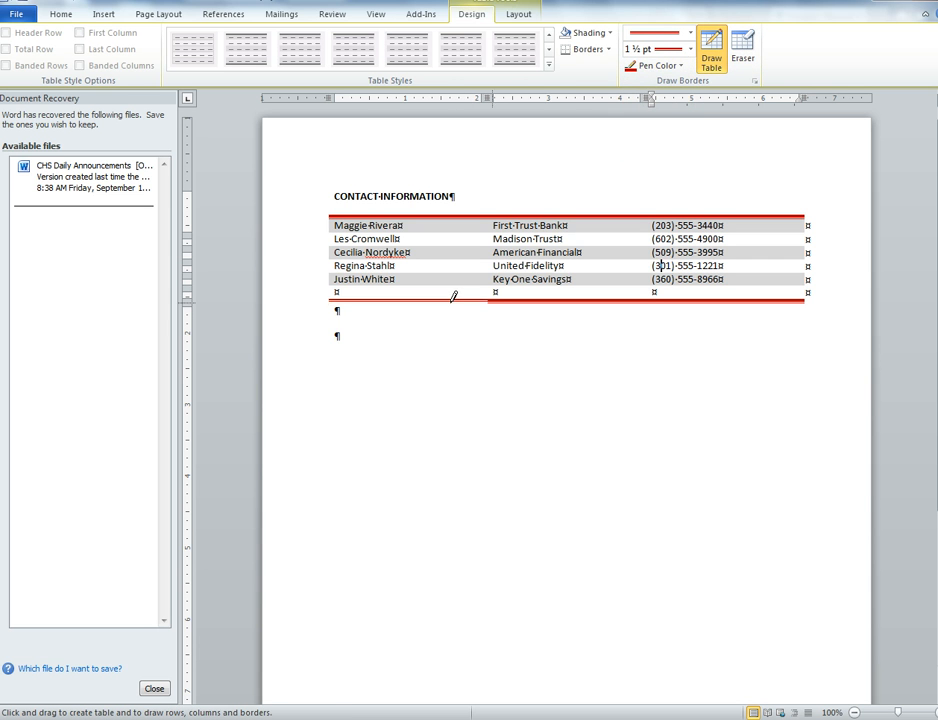
pyautogui.click(531, 299)
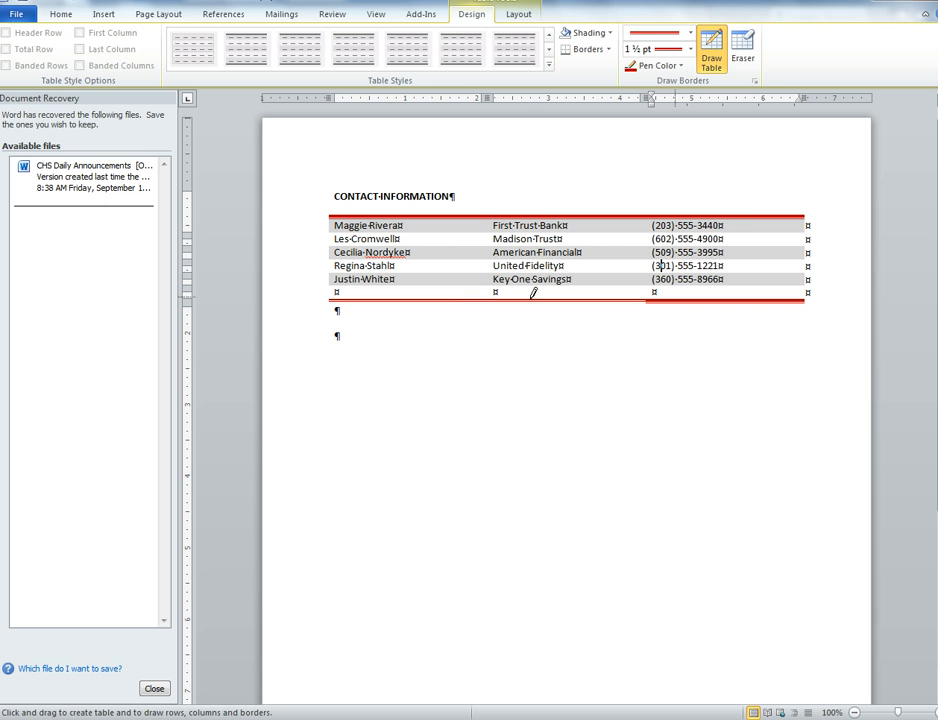
pyautogui.click(681, 300)
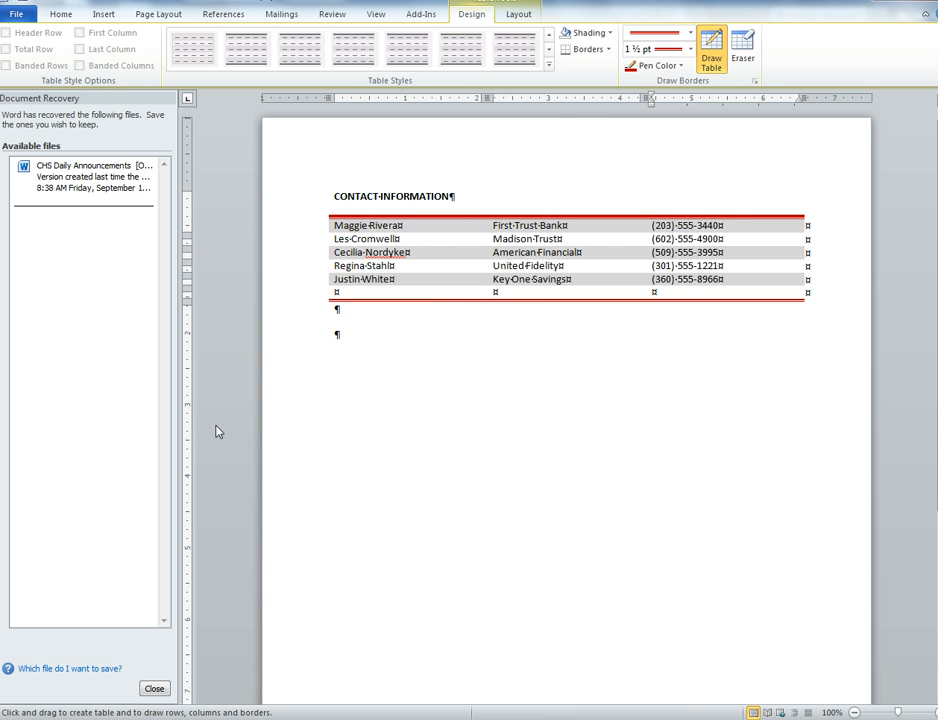
# - Stop drawing borders and shade the first name cell of the contact table with a light red theme color
pyautogui.click(612, 34)
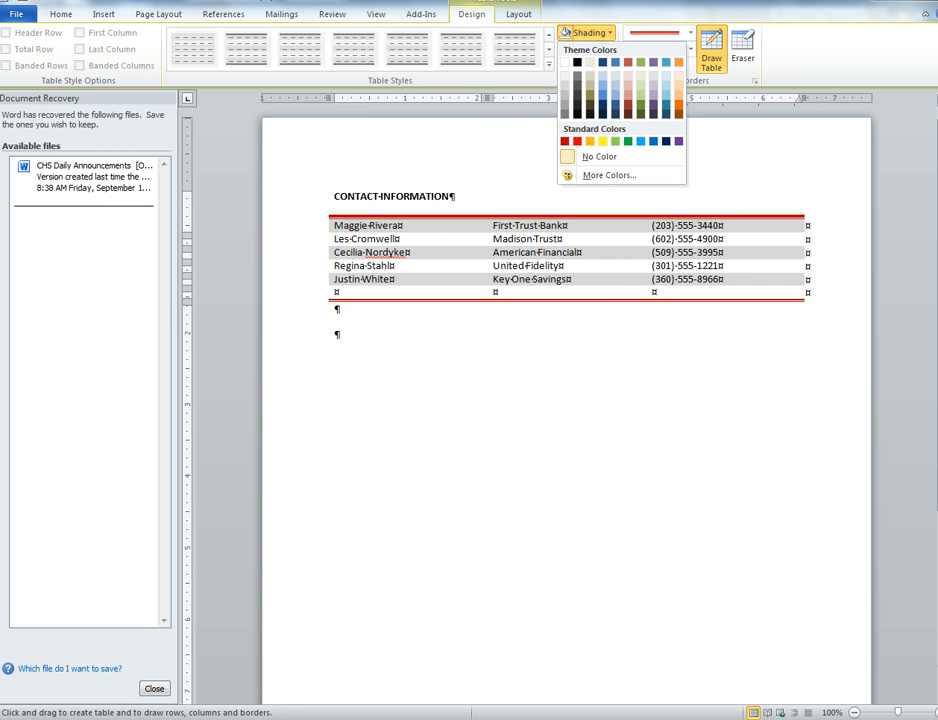
pyautogui.click(603, 266)
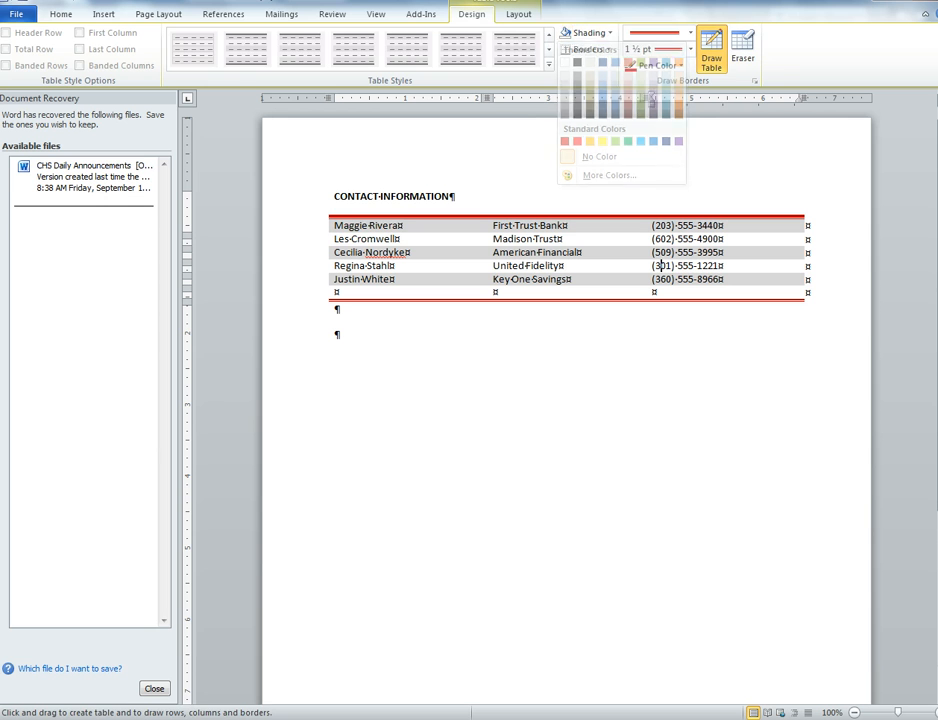
pyautogui.click(609, 33)
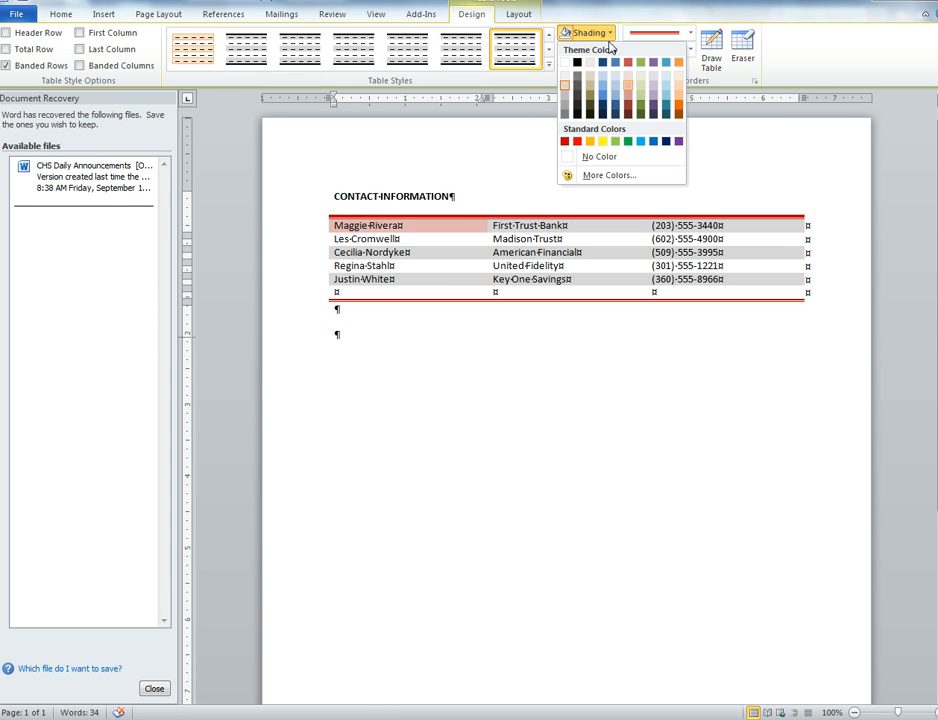
pyautogui.click(629, 92)
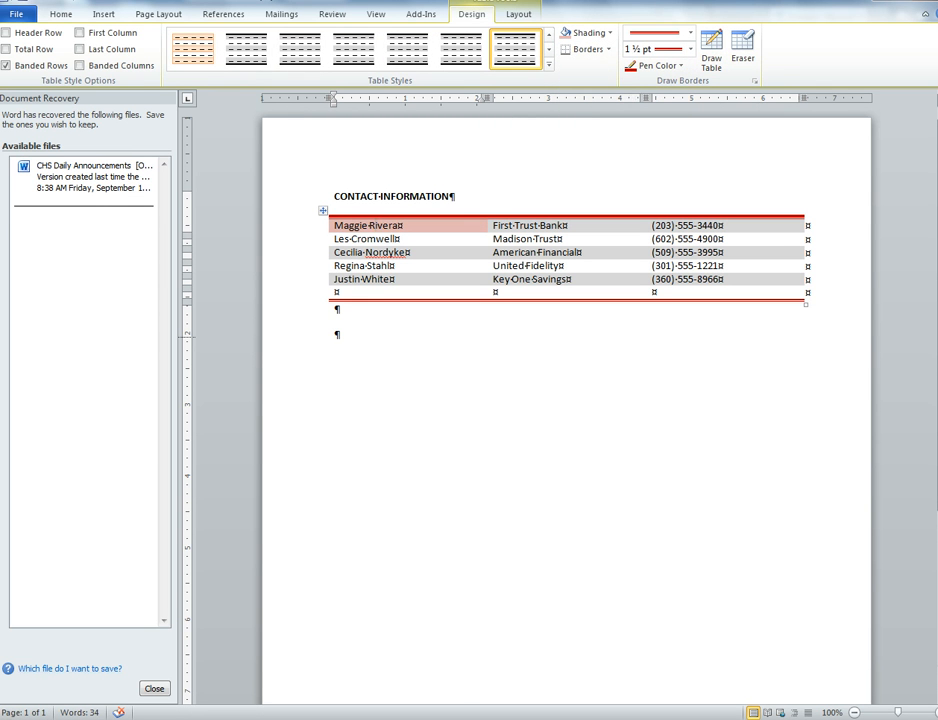